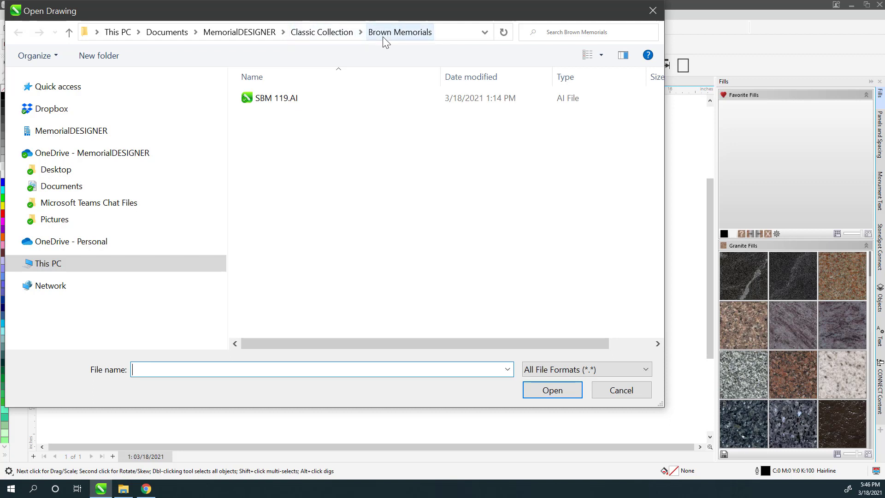
Open SBM 119.AI from Classic Collection > Brown Memorials.
{"action": "left_click", "coordinate": [279, 99]}
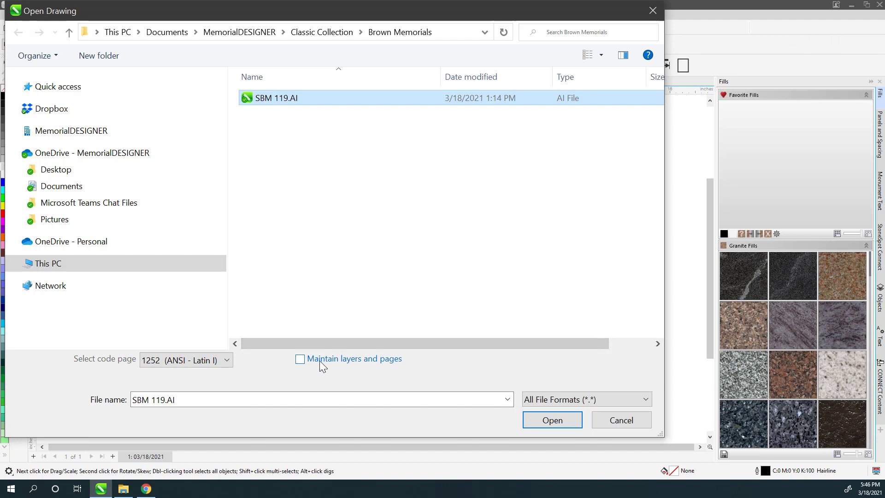
{"action": "left_click", "coordinate": [549, 420]}
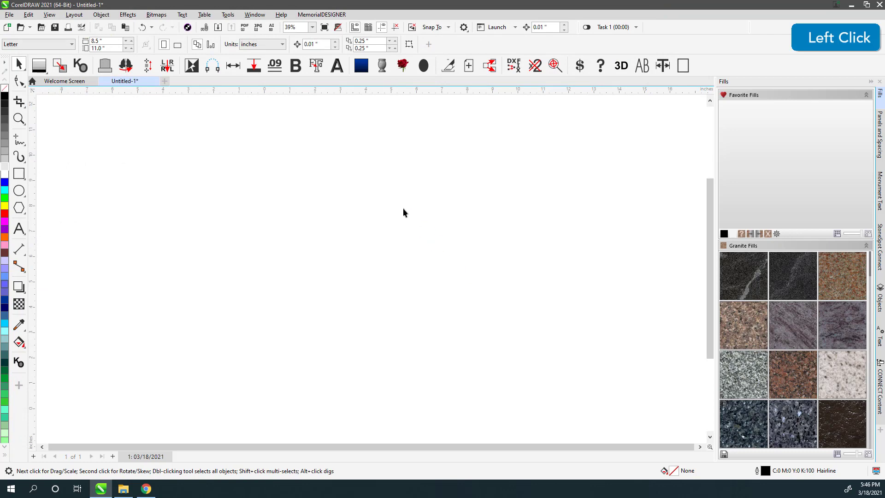
Fill the plaque's outer border with 30% grey, using wireframe view to select it.
{"action": "key", "text": "v"}
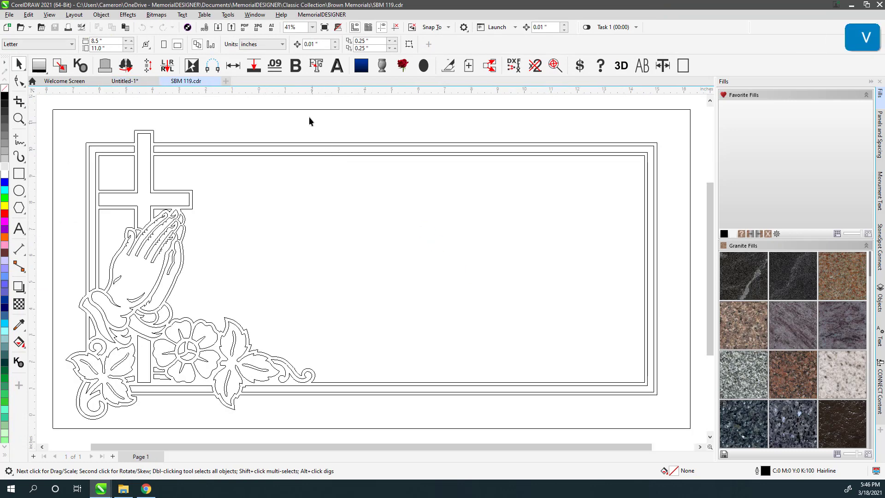
{"action": "left_click", "coordinate": [302, 110]}
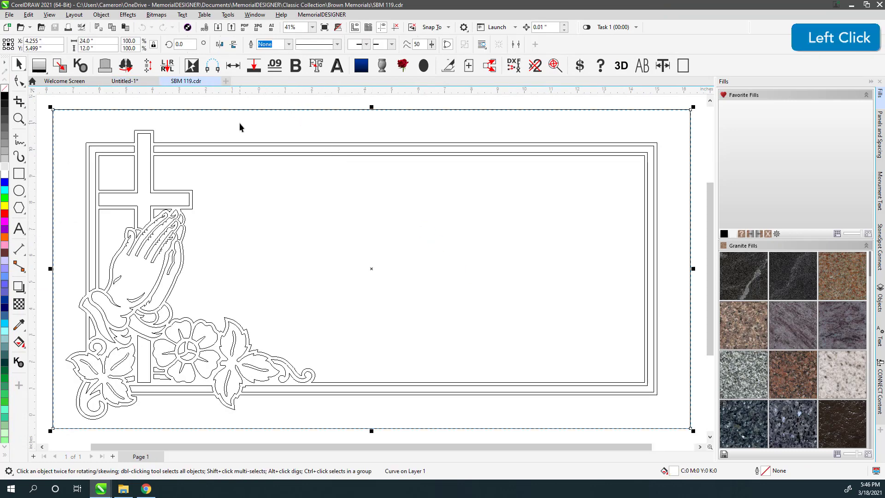
{"action": "key", "text": "v"}
{"action": "key", "text": "6"}
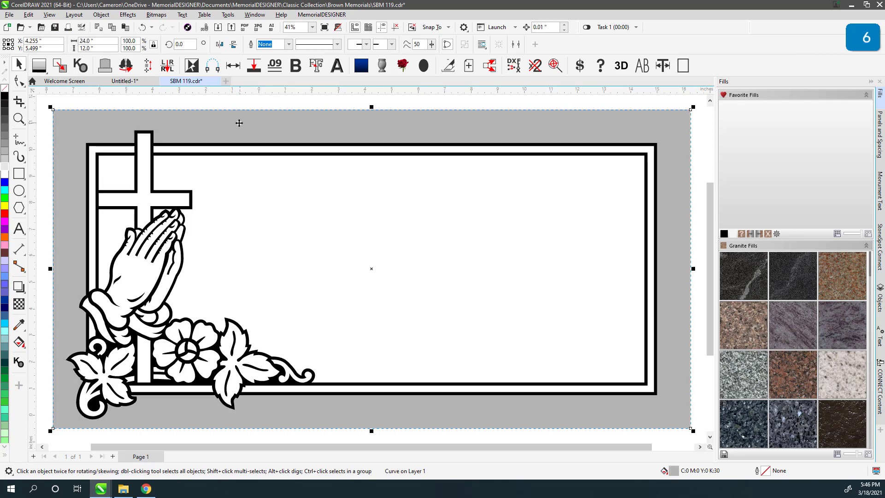
{"action": "left_click", "coordinate": [58, 105]}
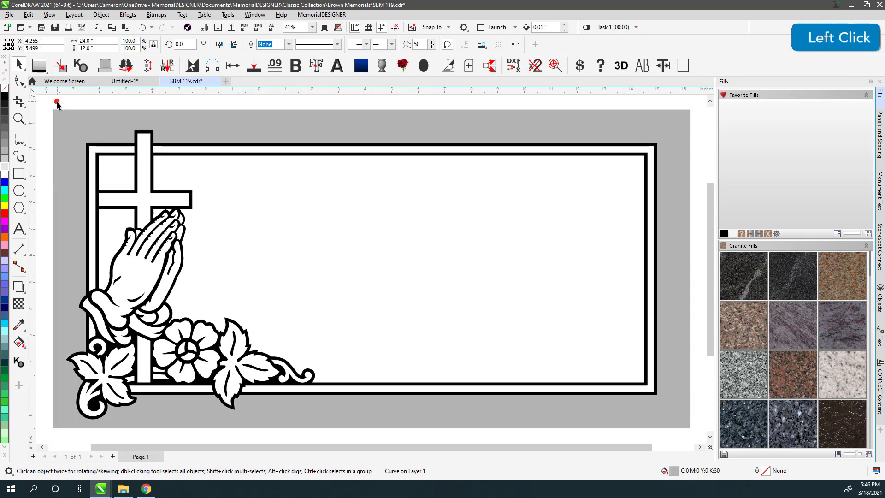
Fill the two inner frame shapes with light grey.
{"action": "left_click_drag", "start_coordinate": [671, 436], "coordinate": [673, 435]}
{"action": "key", "text": "f"}
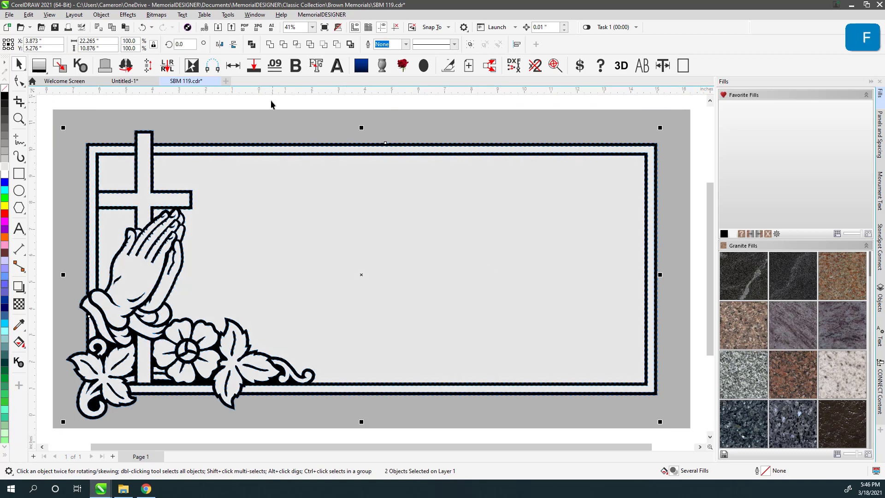
{"action": "left_click", "coordinate": [18, 228]}
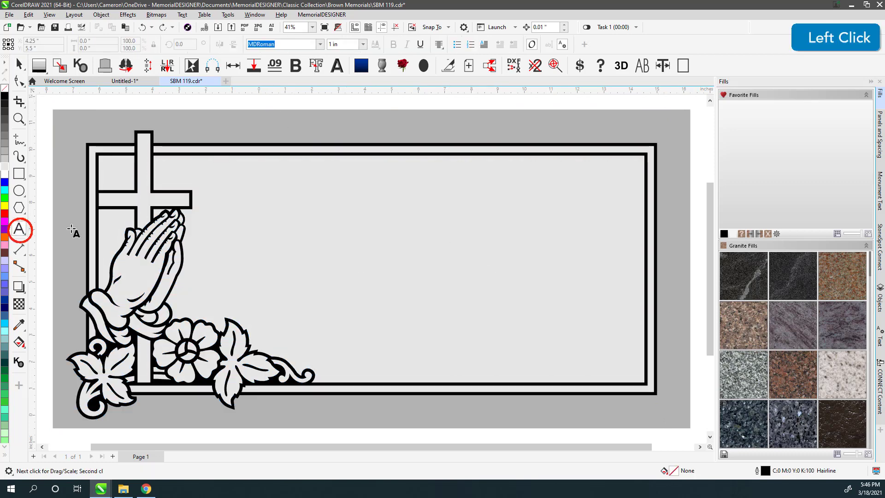
Type the first name, surname, DEC. 26, 1979 and NEVER as four lines, then split them with Ctrl+K.
{"action": "left_click", "coordinate": [381, 227]}
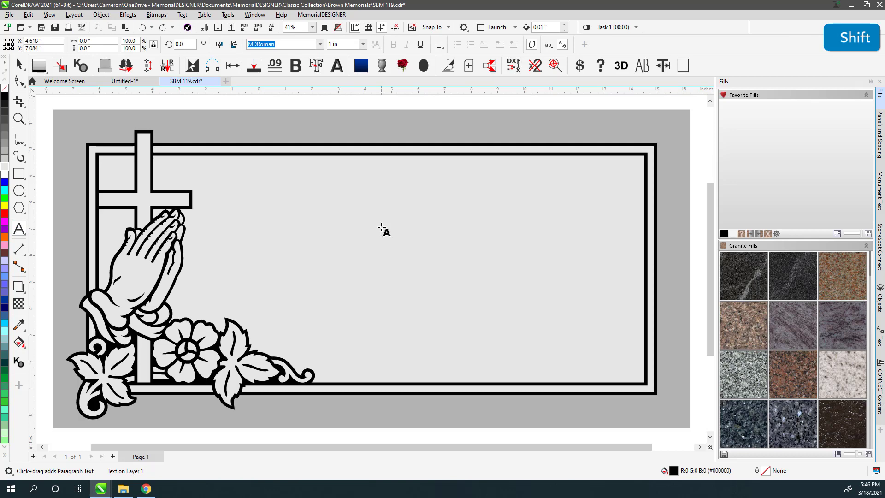
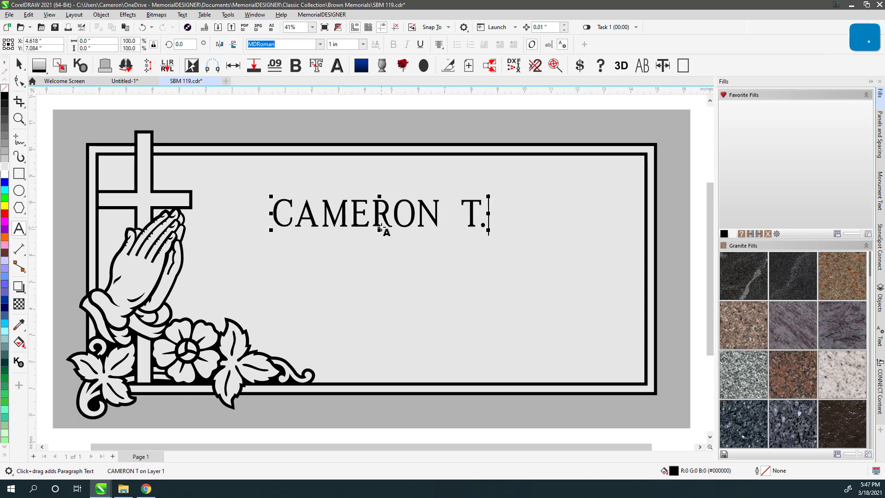
{"action": "key", "text": "Return"}
{"action": "key", "text": "Return"}
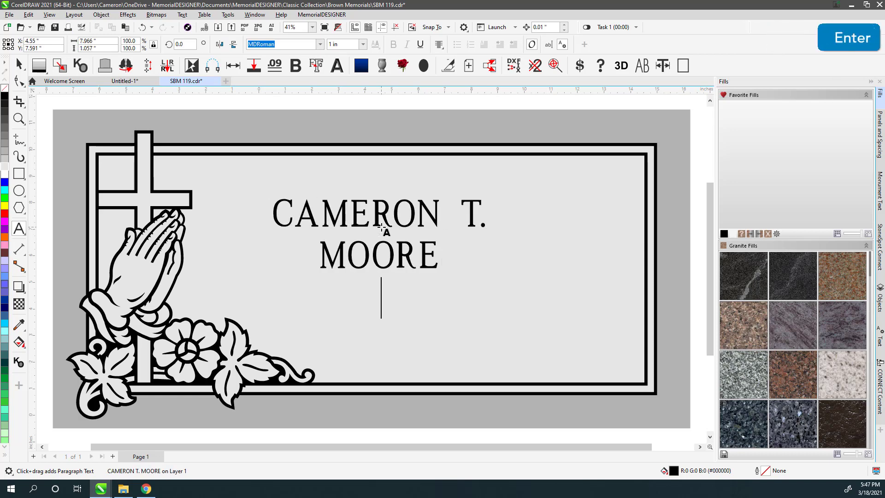
{"action": "type", "text": "DEC. 26, 1979"}
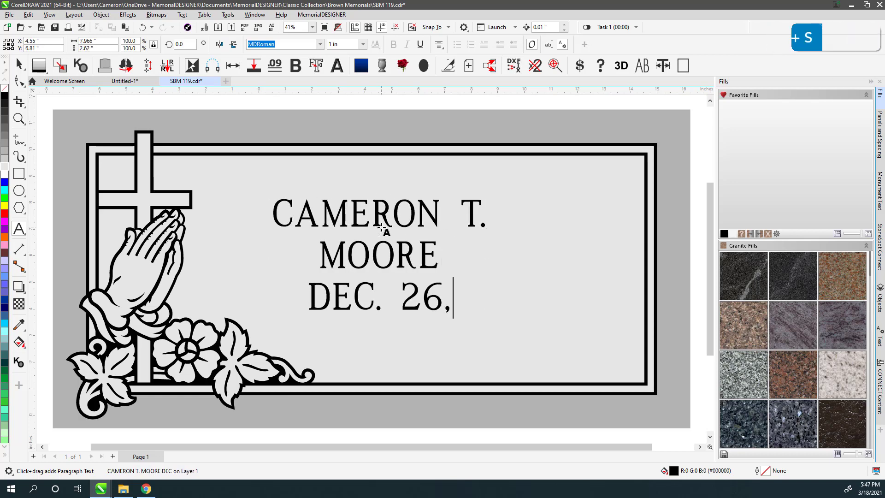
{"action": "key", "text": "Return"}
{"action": "type", "text": "NEVER"}
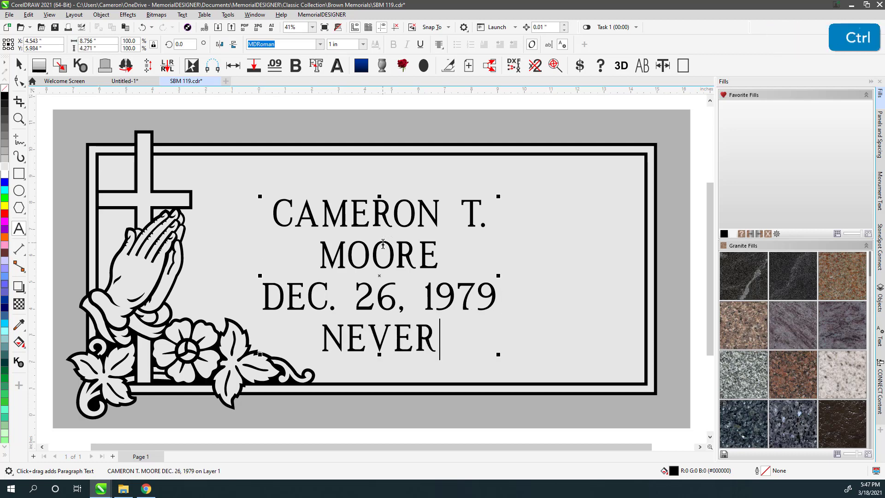
{"action": "key", "text": "ctrl+k"}
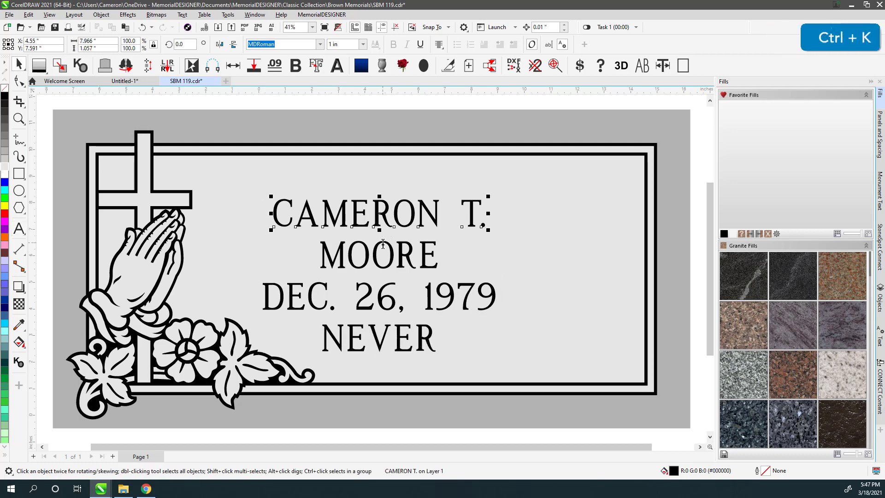
Step the first name line up to 1.25 in and the surname to 1.5 in, then centre all four lines.
{"action": "key", "text": "ctrl+KP_8"}
{"action": "key", "text": "ctrl+KP_8"}
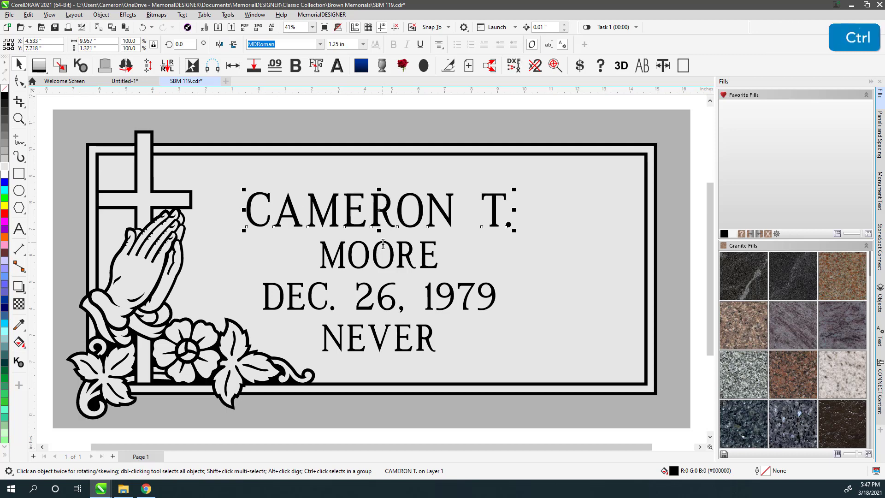
{"action": "left_click", "coordinate": [383, 245]}
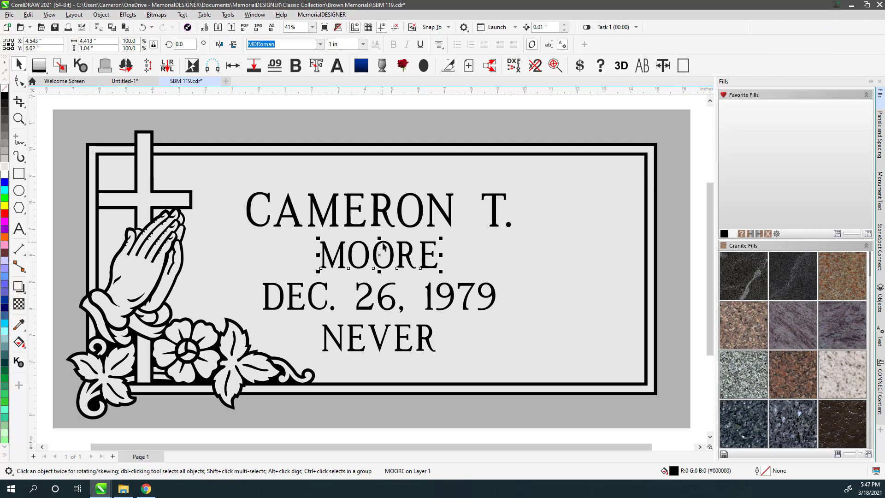
{"action": "key", "text": "ctrl+KP_8"}
{"action": "key", "text": "ctrl+KP_8"}
{"action": "key", "text": "ctrl+KP_8"}
{"action": "key", "text": "ctrl+KP_8"}
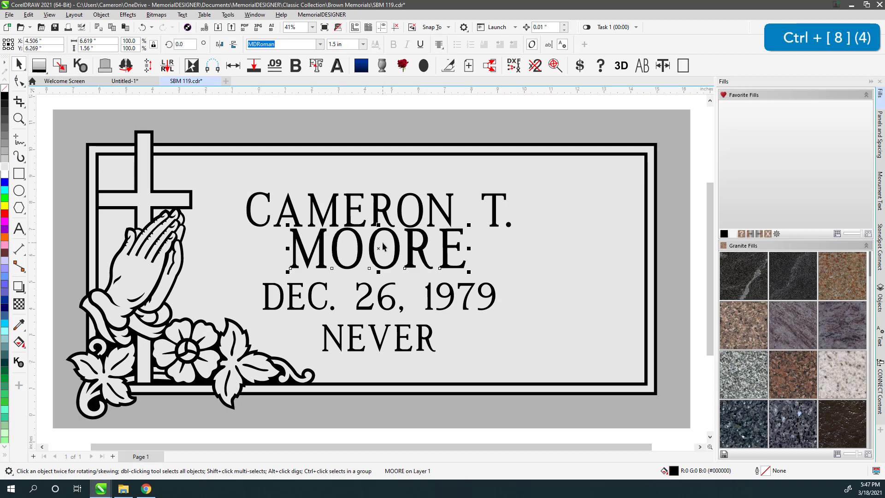
{"action": "left_click_drag", "start_coordinate": [203, 100], "coordinate": [602, 362]}
{"action": "key", "text": "c"}
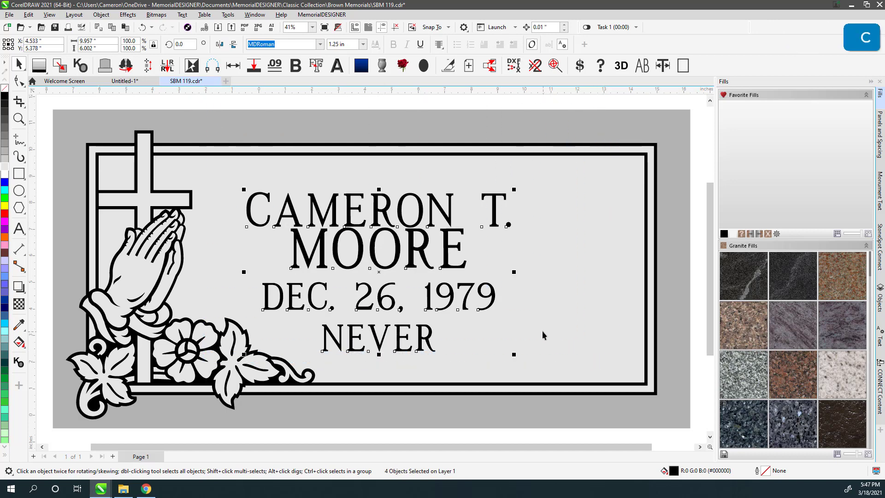
Distribute the four inscription lines vertically at 0.75 in spacing.
{"action": "left_click", "coordinate": [878, 136]}
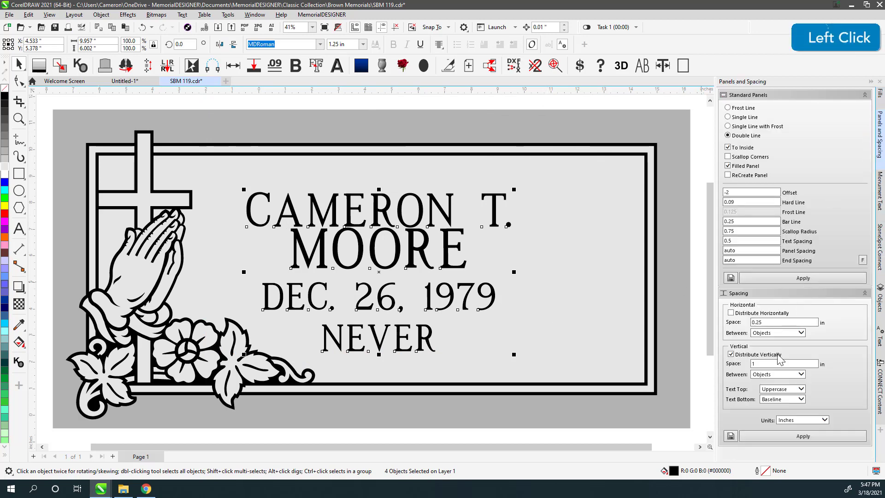
{"action": "left_click", "coordinate": [798, 440]}
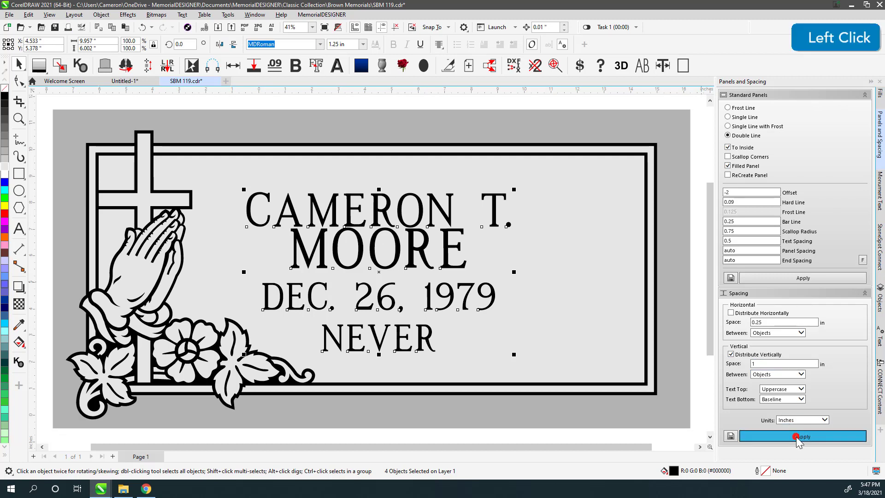
{"action": "double_click", "coordinate": [763, 364]}
{"action": "type", "text": ".5"}
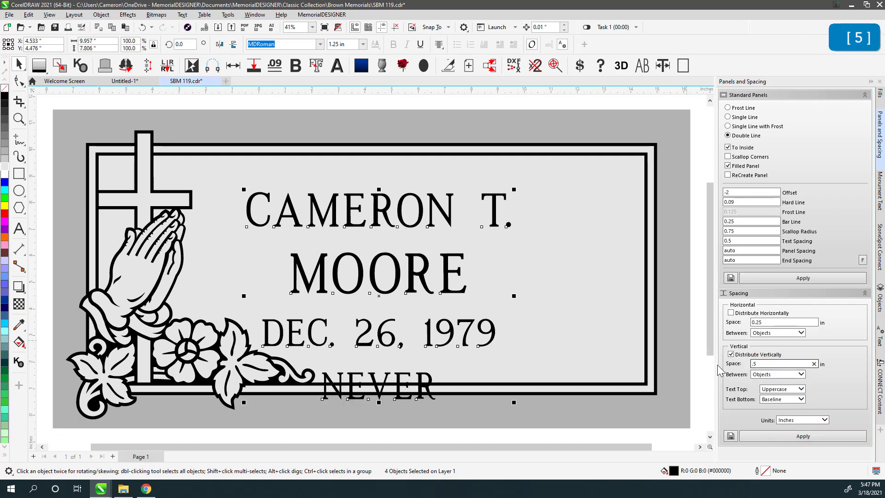
{"action": "key", "text": "BackSpace"}
{"action": "type", "text": "75"}
{"action": "left_click", "coordinate": [817, 435]}
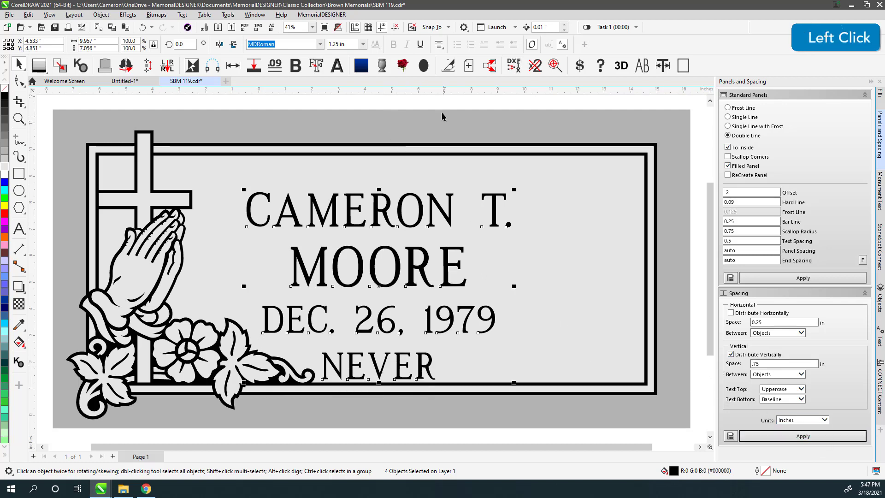
Group the lines and space them between top and bottom limits on the panel.
{"action": "key", "text": "ctrl+g"}
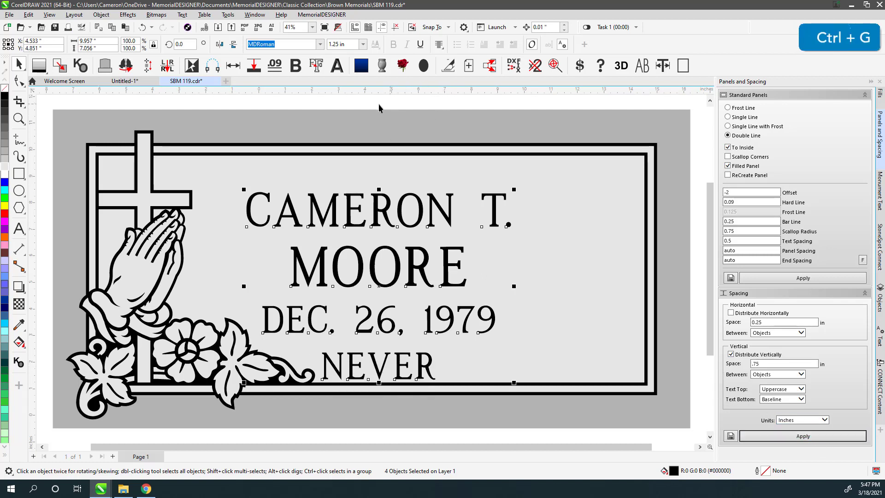
{"action": "left_click", "coordinate": [146, 67]}
{"action": "left_click", "coordinate": [371, 157]}
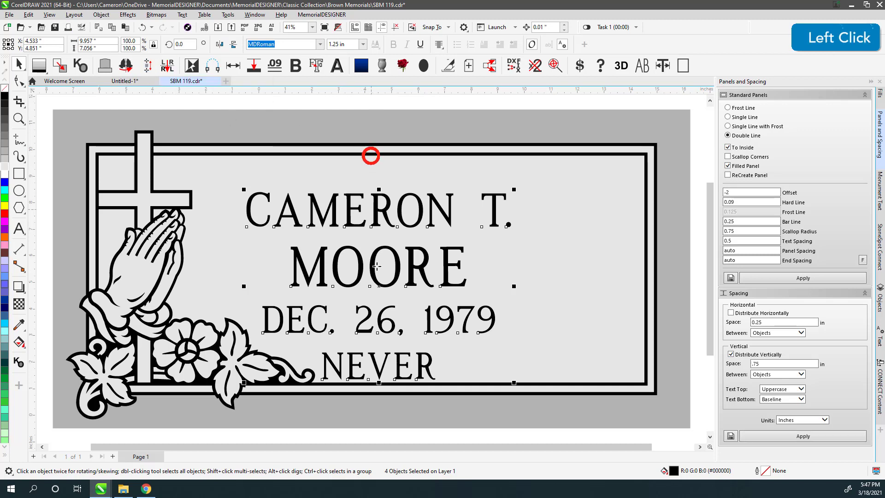
{"action": "left_click", "coordinate": [389, 386]}
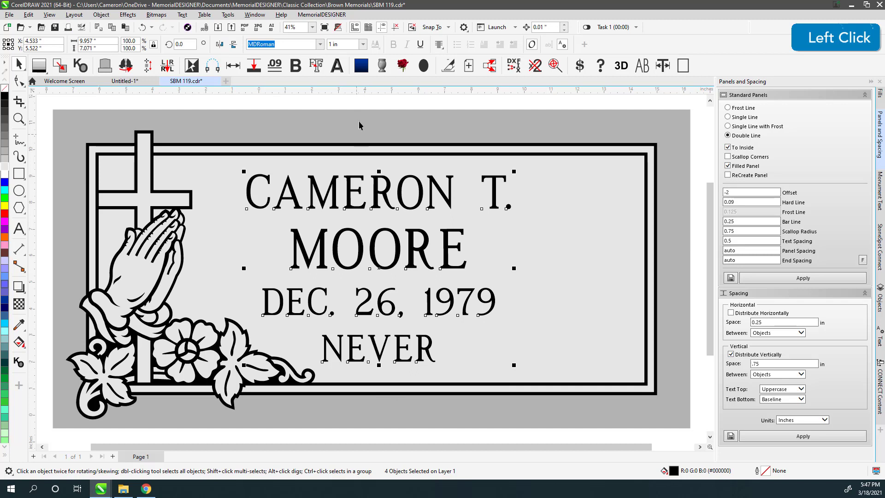
Centre the four inscription lines on the grey plaque panel.
{"action": "left_click", "coordinate": [381, 198]}
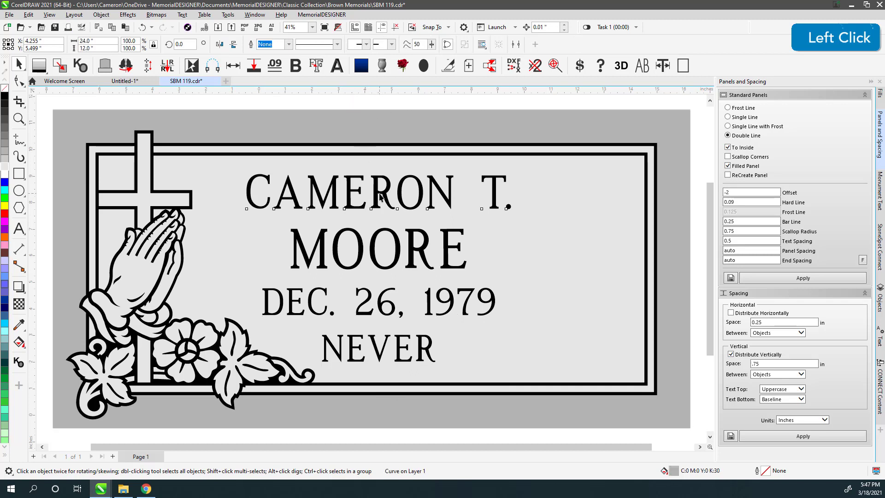
{"action": "left_click_drag", "start_coordinate": [220, 98], "coordinate": [591, 387]}
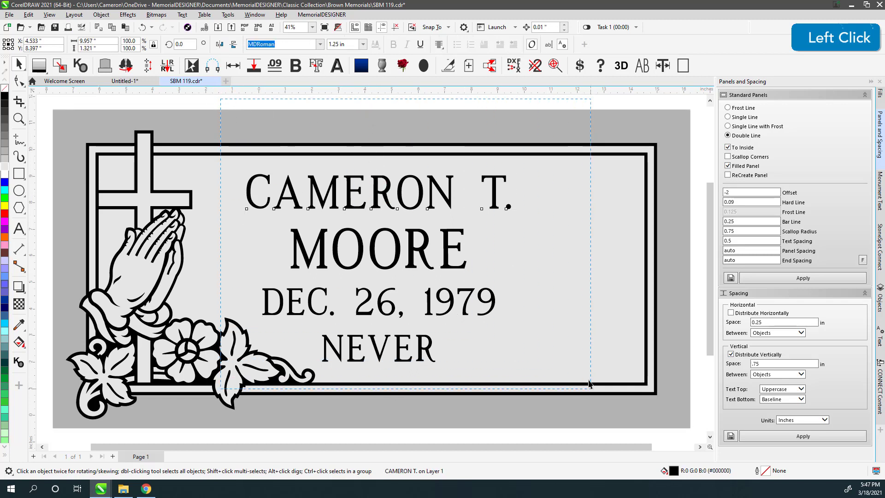
{"action": "left_click", "coordinate": [444, 130], "text": "shift"}
{"action": "key", "text": "c"}
{"action": "left_click", "coordinate": [308, 99]}
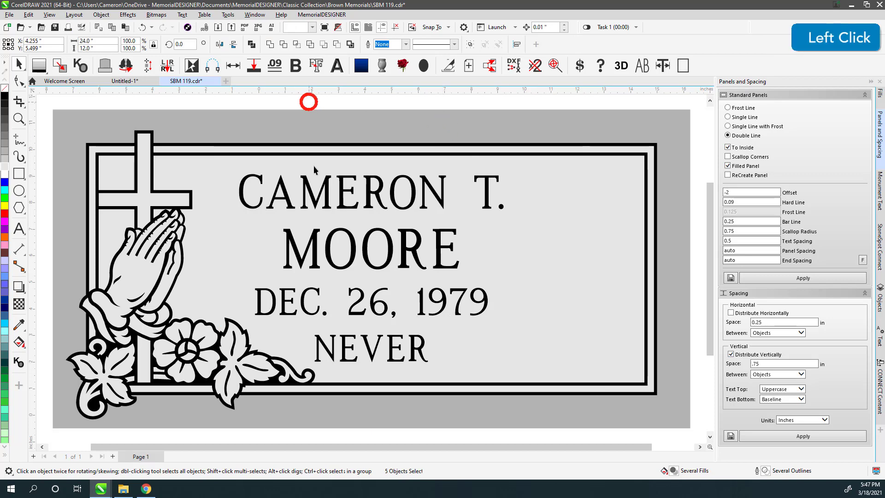
Shift the inscription block horizontally right, clear of the cross and praying hands.
{"action": "left_click_drag", "start_coordinate": [208, 103], "coordinate": [556, 367]}
{"action": "mouse_move", "coordinate": [421, 341]}
{"action": "left_mouse_down"}
{"action": "mouse_move", "coordinate": [484, 340]}
{"action": "mouse_move", "coordinate": [460, 340]}
{"action": "left_mouse_up"}
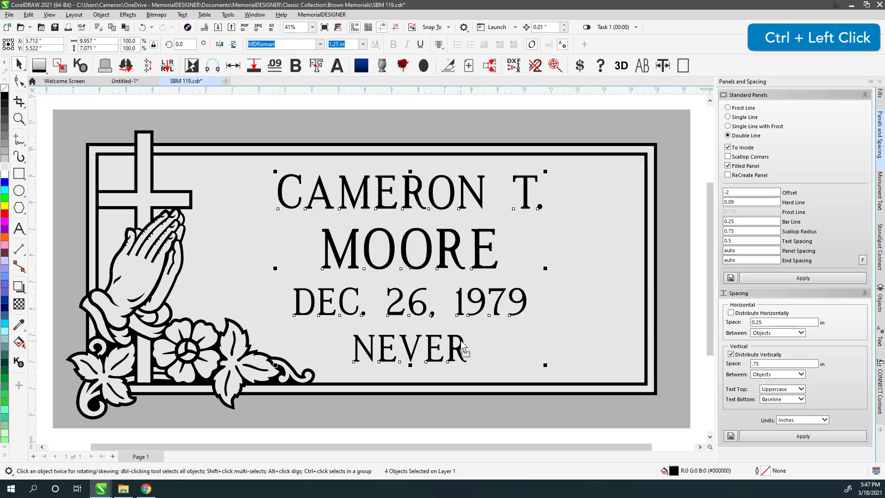
{"action": "left_click", "coordinate": [369, 107]}
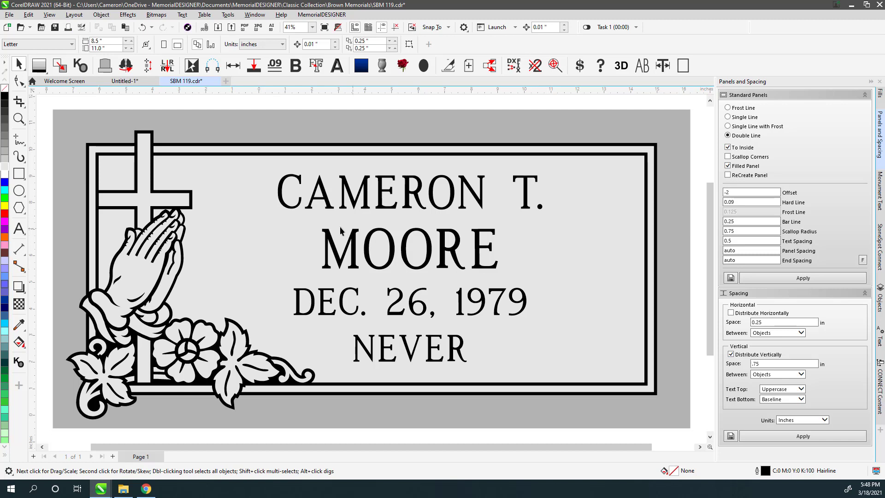
{"action": "left_click", "coordinate": [381, 192]}
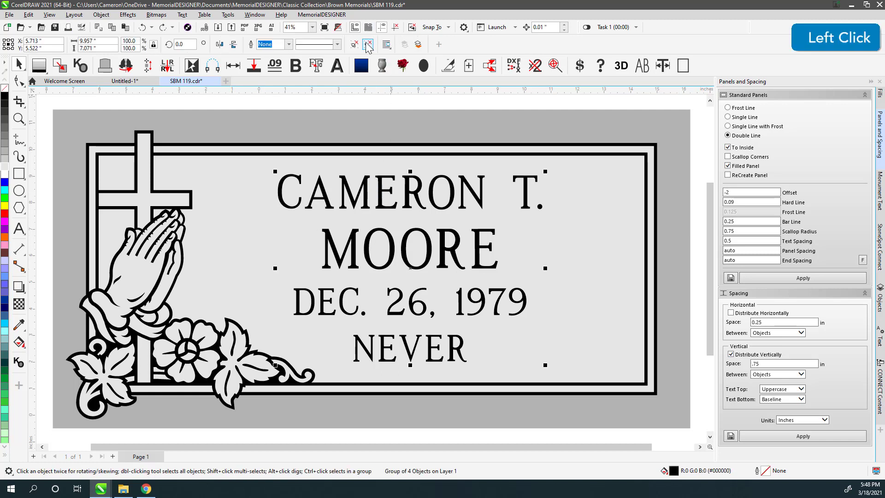
{"action": "left_click", "coordinate": [377, 188]}
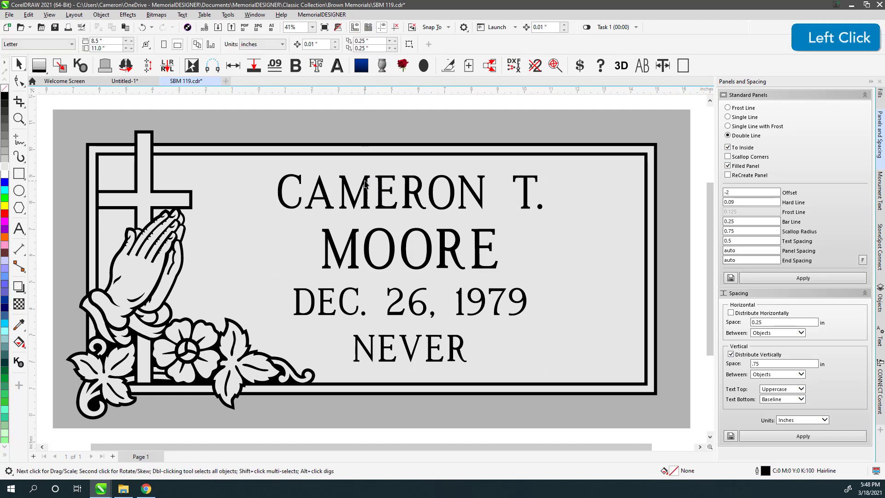
{"action": "left_click", "coordinate": [364, 184]}
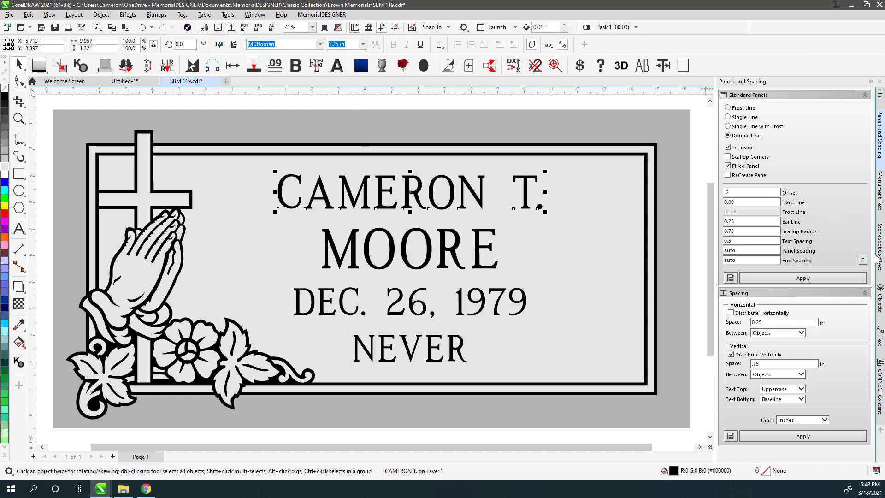
In the Objects docker, rename the name lines MD_FirstName_1 and MD_LastName_1.
{"action": "left_click", "coordinate": [879, 307]}
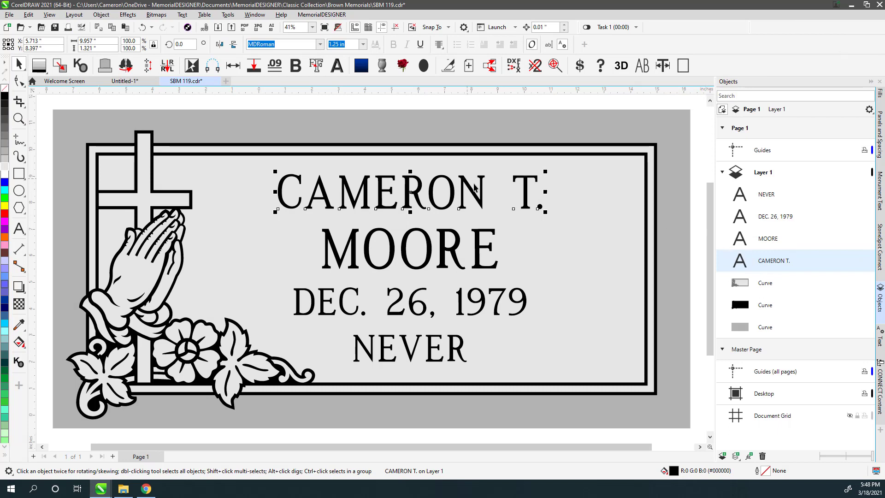
{"action": "right_click", "coordinate": [765, 266]}
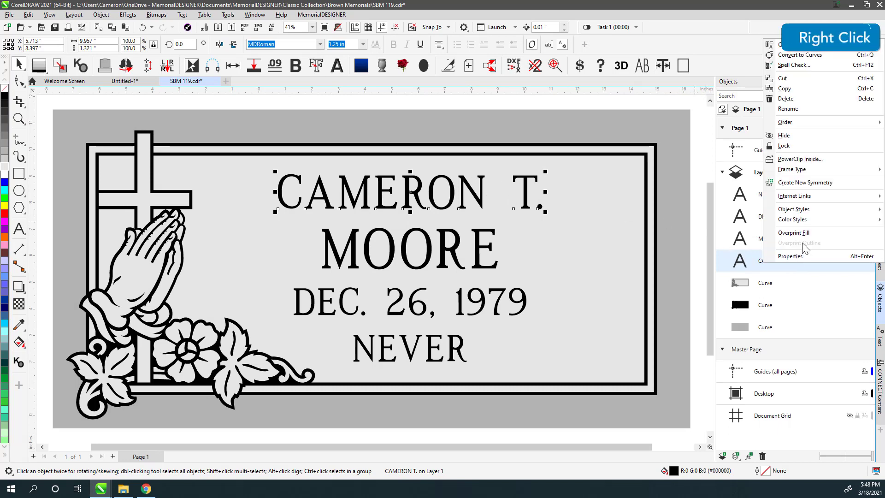
{"action": "left_click", "coordinate": [788, 108]}
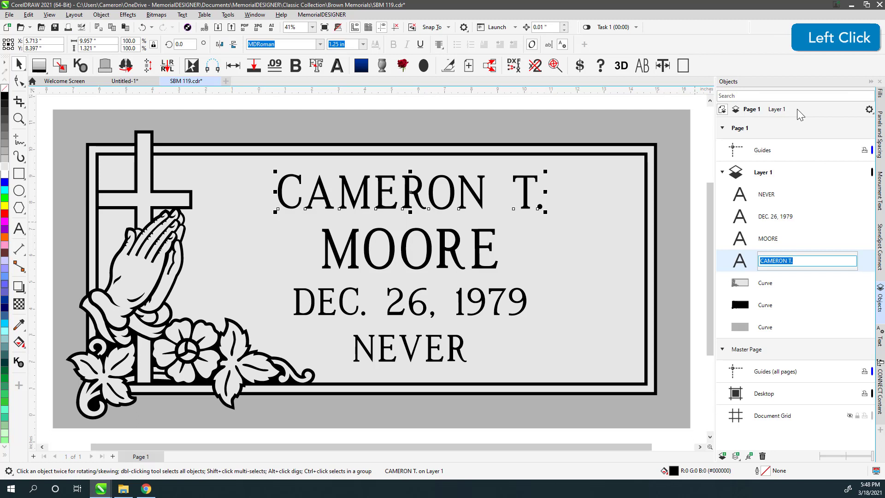
{"action": "type", "text": "MD_"}
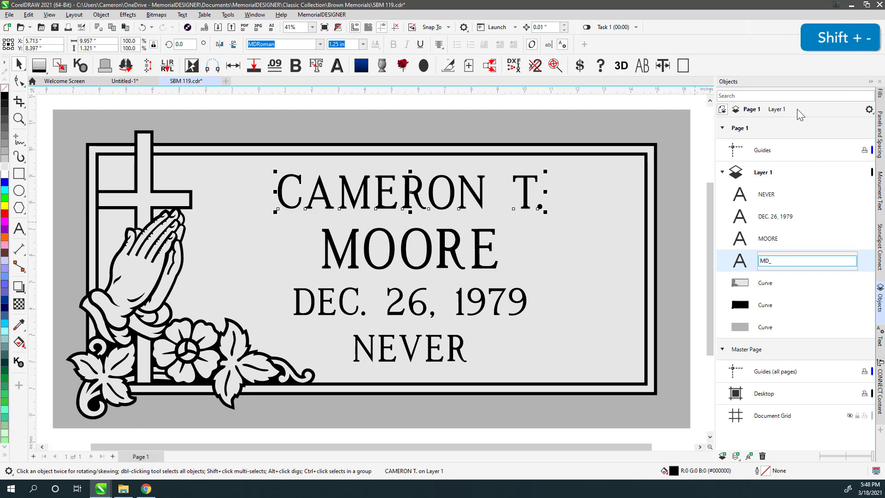
{"action": "type", "text": "Fi"}
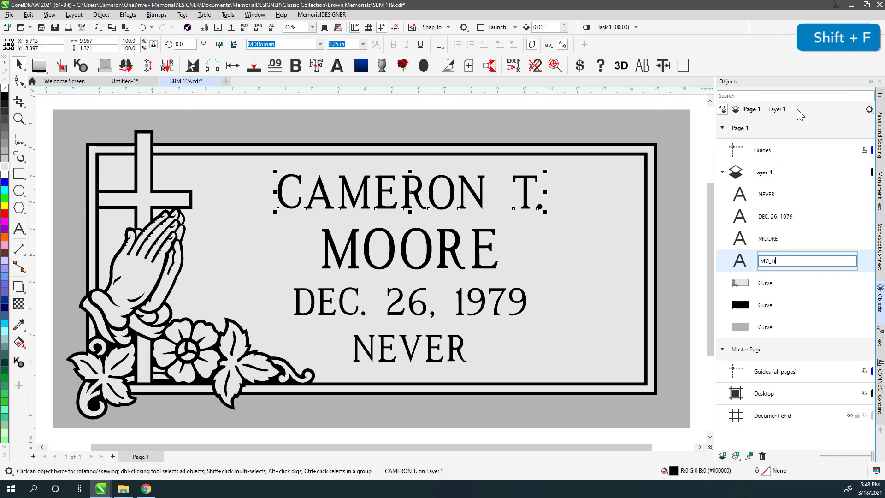
{"action": "type", "text": "rstName_1"}
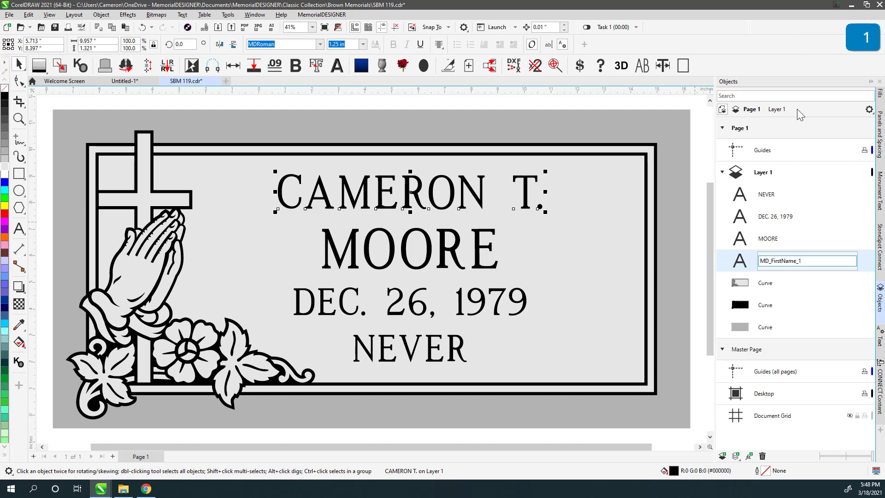
{"action": "key", "text": "Return"}
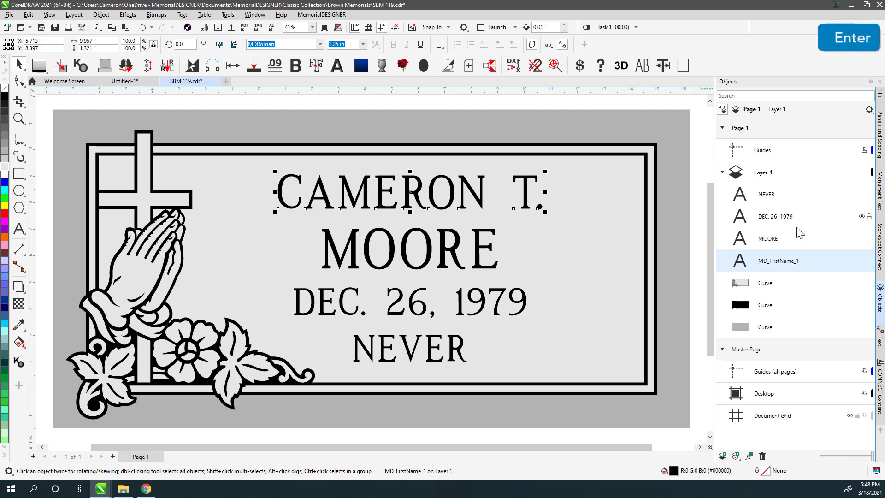
{"action": "left_click", "coordinate": [769, 241]}
{"action": "right_click", "coordinate": [765, 243]}
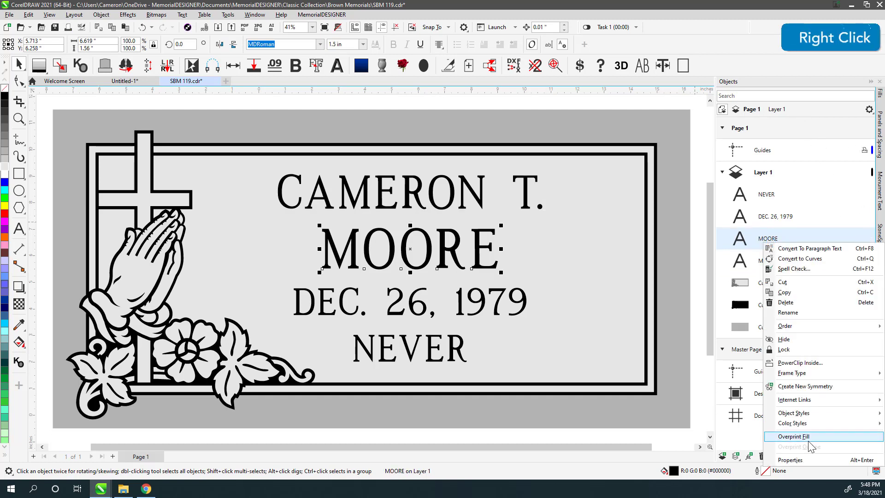
{"action": "left_click", "coordinate": [788, 312]}
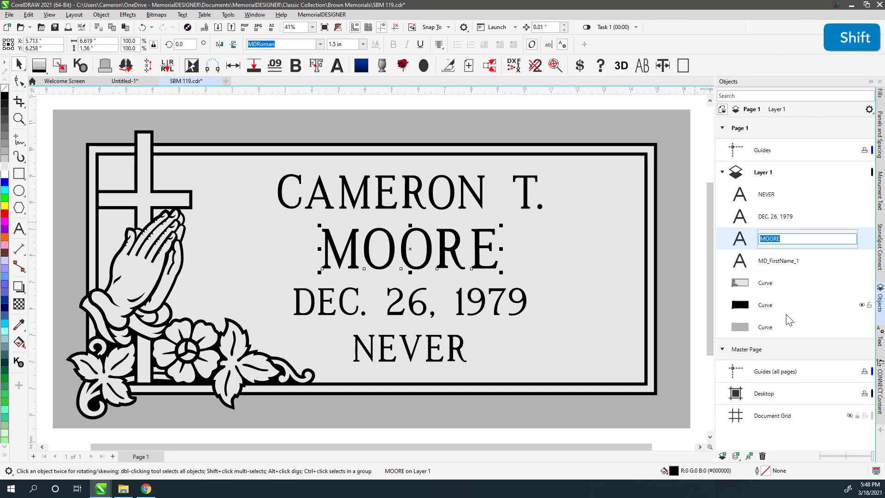
{"action": "type", "text": "MD_LastName"}
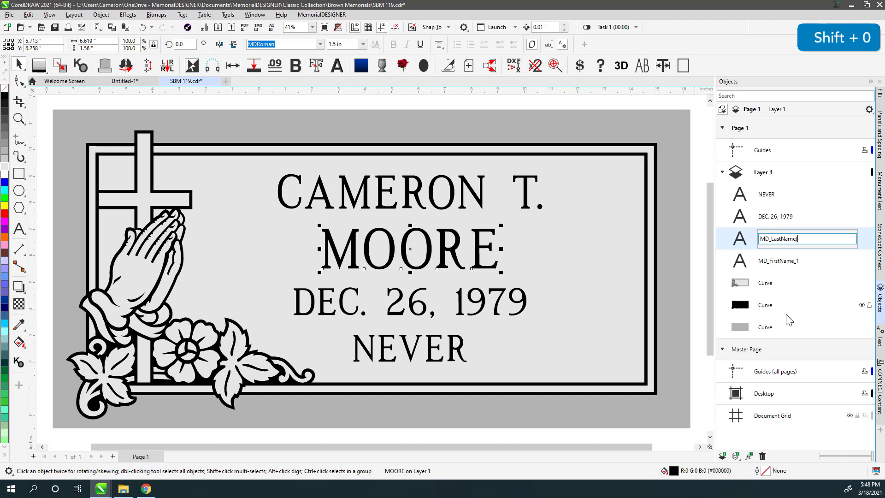
{"action": "type", "text": "_1"}
{"action": "key", "text": "Return"}
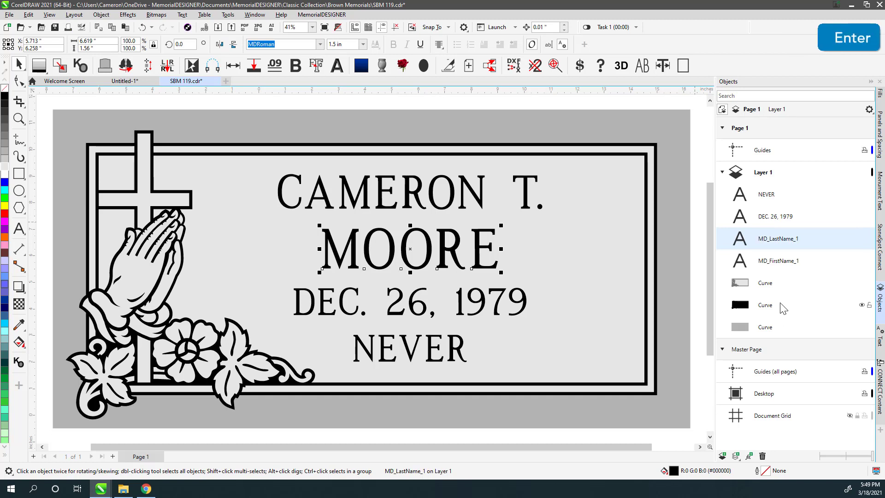
Rename the date object MD_DateOfBirth_1 and the NEVER object MD_DateOfPassing_1.
{"action": "left_click", "coordinate": [770, 223]}
{"action": "right_click", "coordinate": [769, 222]}
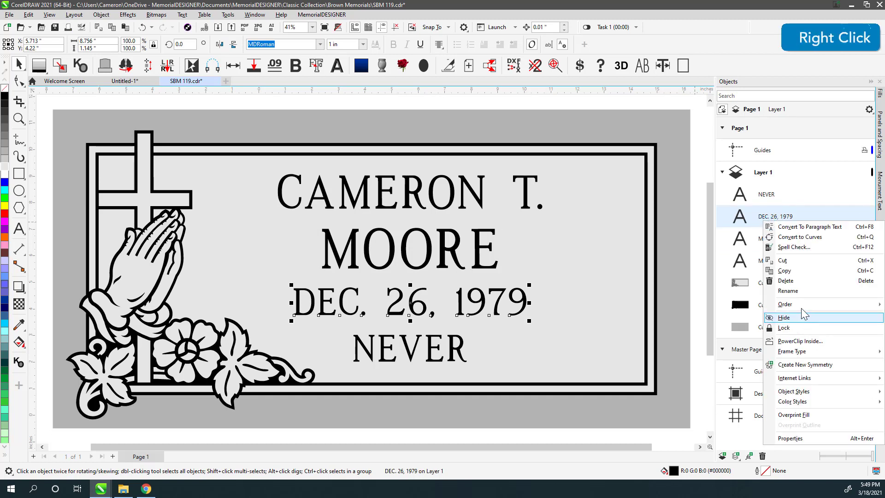
{"action": "left_click", "coordinate": [795, 293]}
{"action": "type", "text": "MD_"}
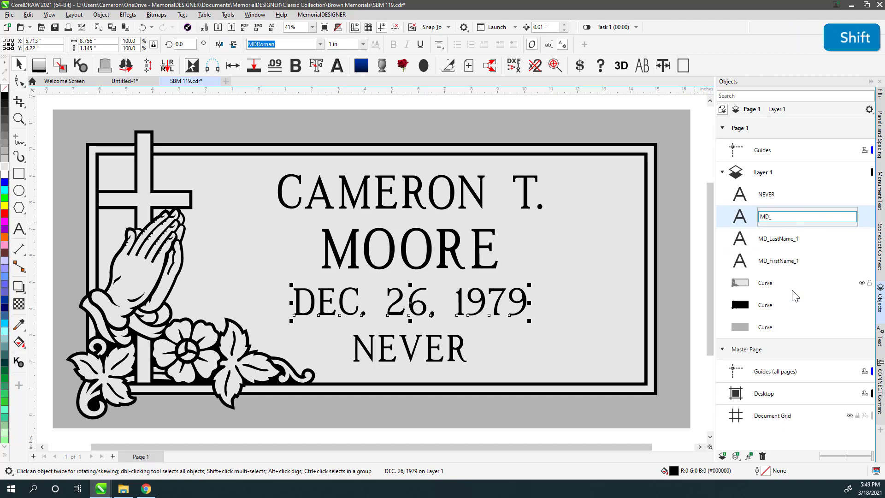
{"action": "type", "text": "DateOf"}
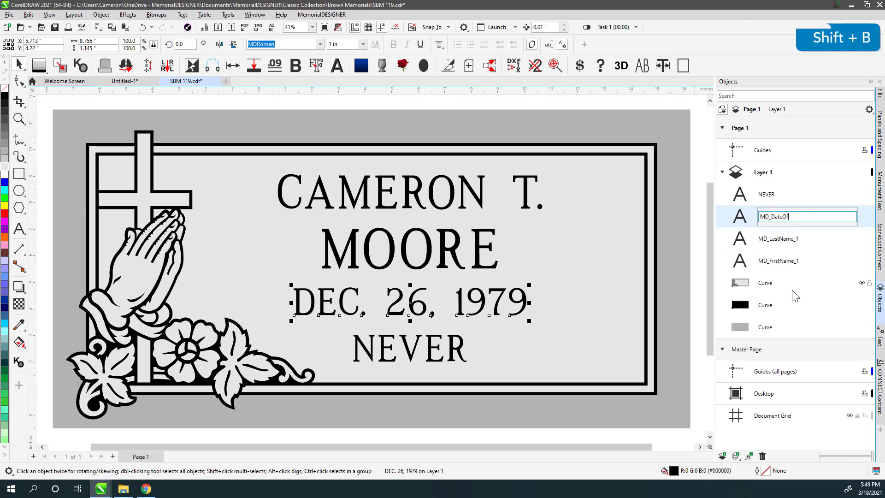
{"action": "type", "text": "Birth_1"}
{"action": "key", "text": "Return"}
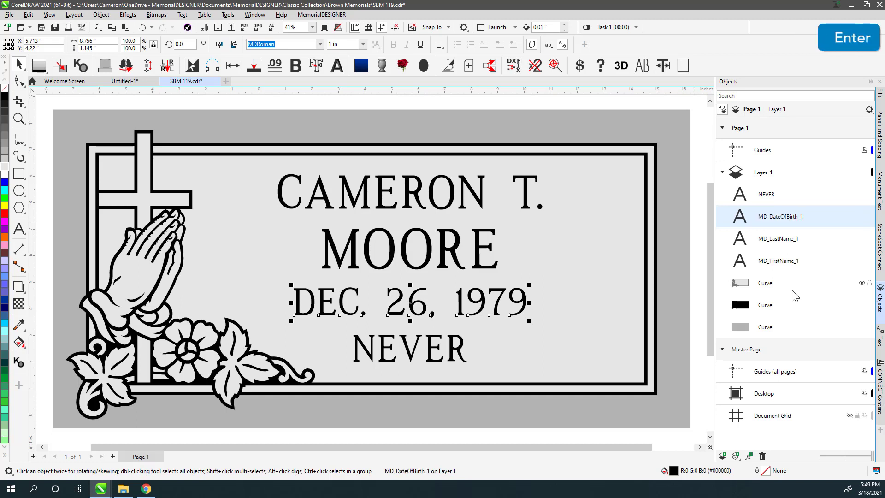
{"action": "left_click", "coordinate": [766, 194]}
{"action": "right_click", "coordinate": [766, 194]}
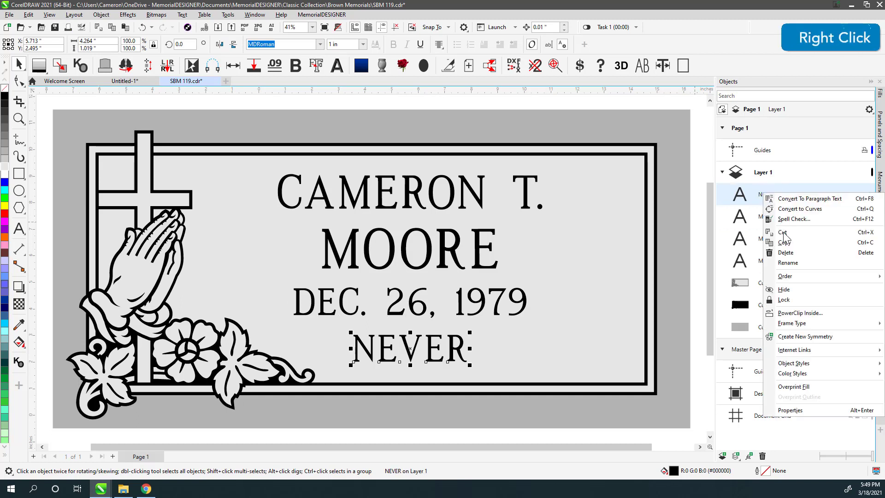
{"action": "left_click", "coordinate": [788, 262]}
{"action": "type", "text": "M"}
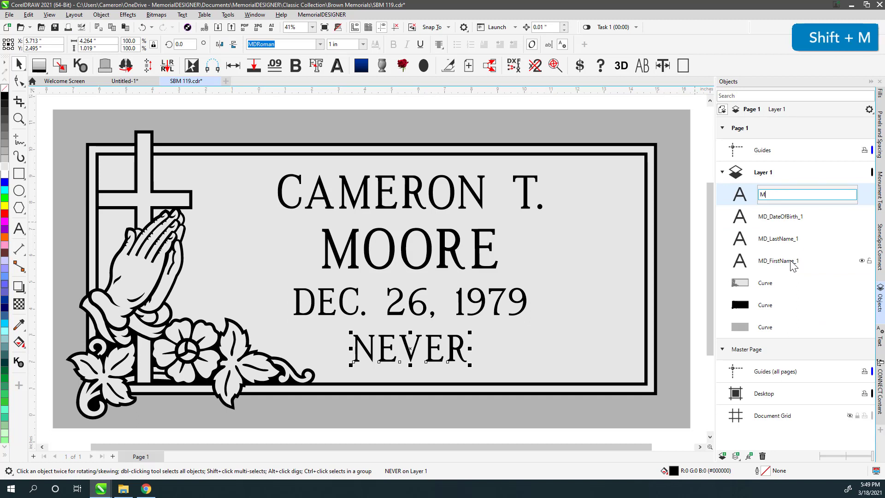
{"action": "type", "text": "D_"}
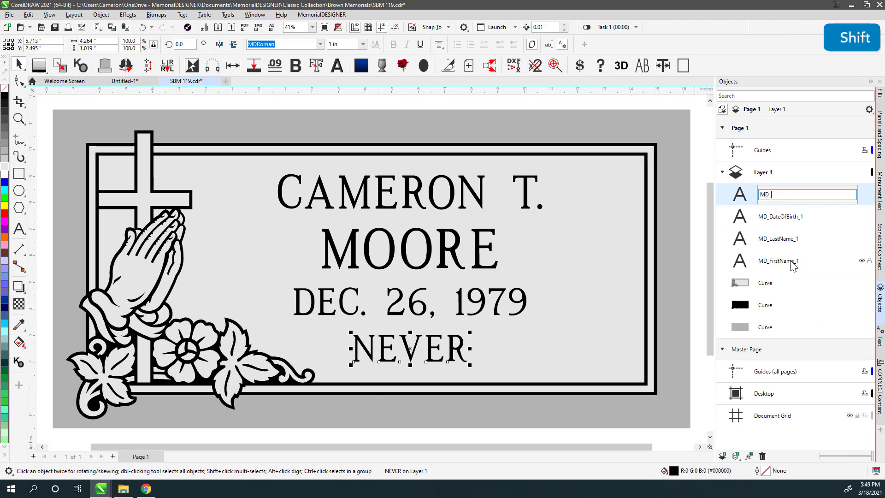
{"action": "type", "text": "DateOf"}
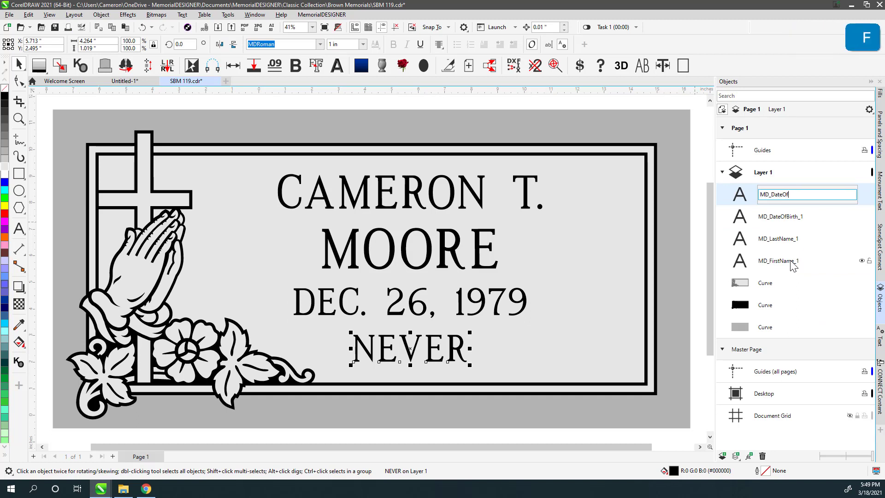
{"action": "type", "text": "Passing_1"}
{"action": "key", "text": "Return"}
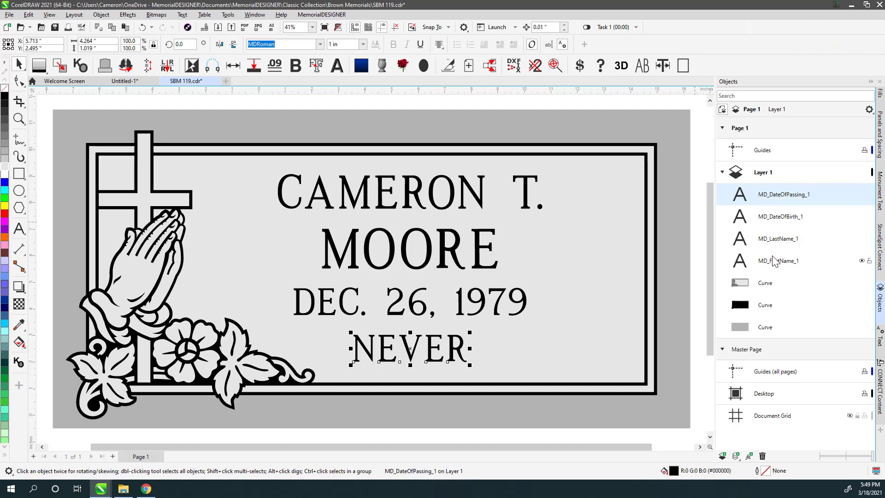
Check the surname line's MD_ object name, then save the SBM 119 template.
{"action": "left_click", "coordinate": [443, 102]}
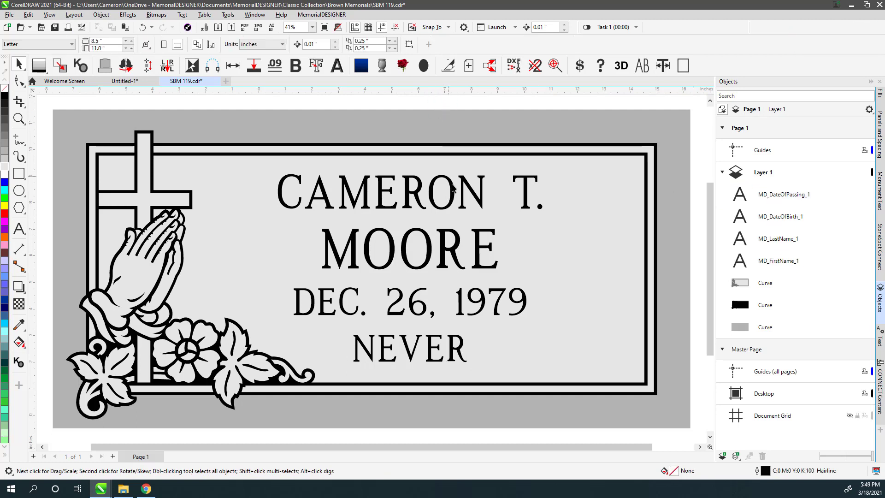
{"action": "left_click", "coordinate": [458, 245]}
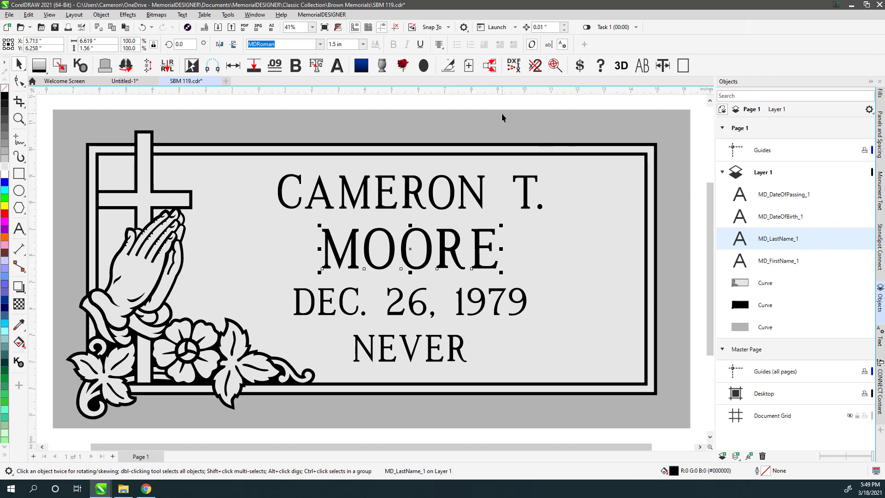
{"action": "left_click", "coordinate": [300, 112]}
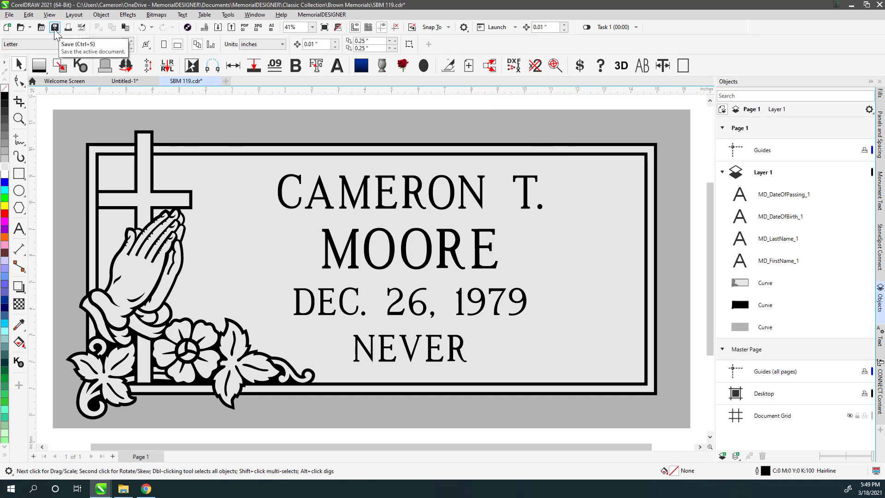
{"action": "left_click", "coordinate": [55, 27]}
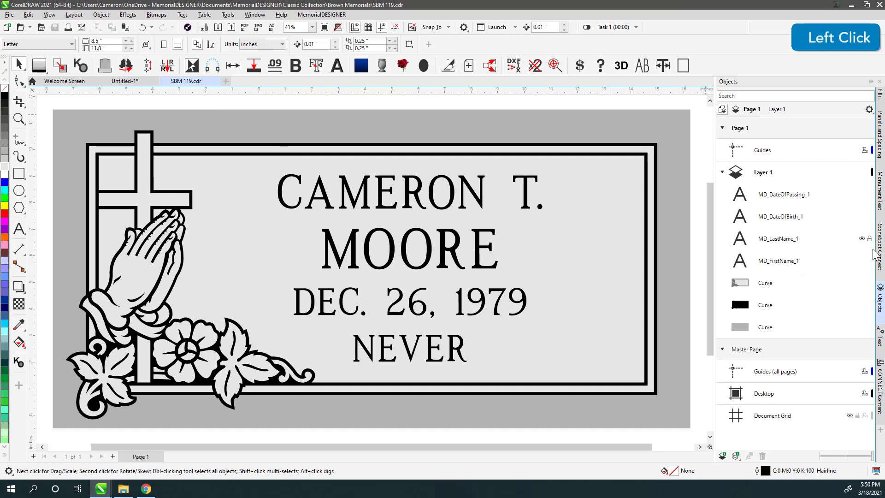
Enter SBM 119 as the StoneSpot order's Design # and save the order.
{"action": "left_click", "coordinate": [147, 489]}
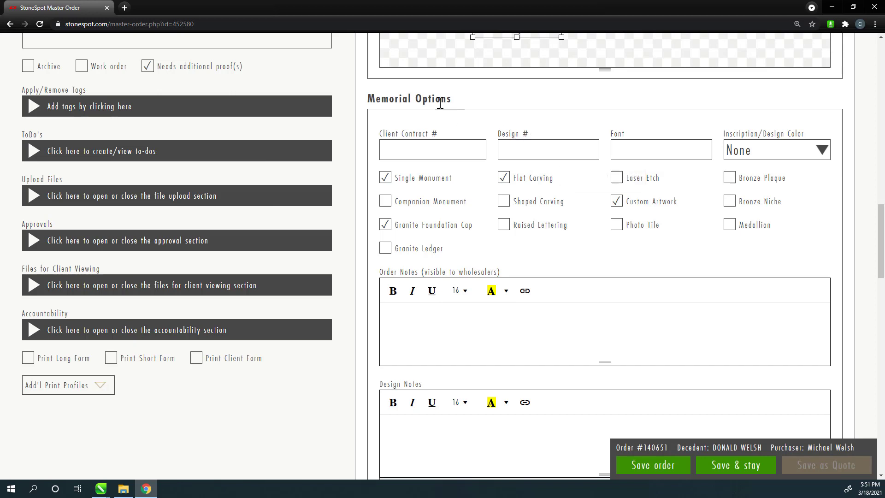
{"action": "left_click", "coordinate": [539, 149]}
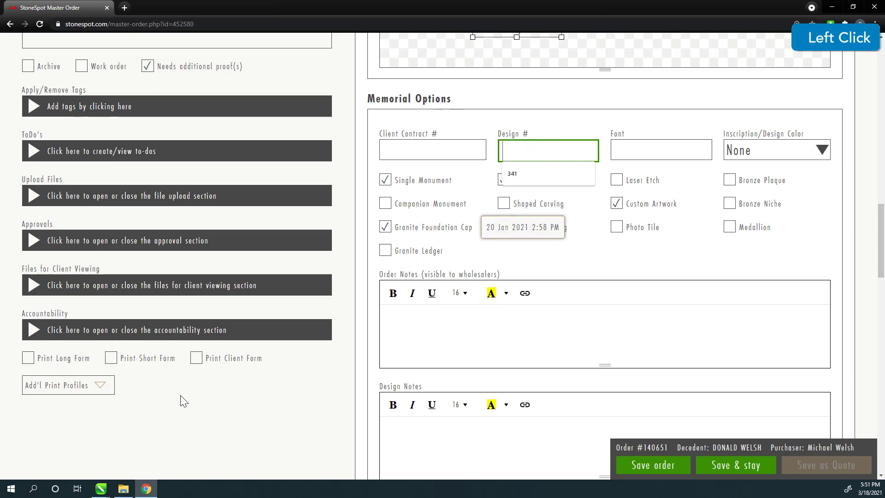
{"action": "left_click", "coordinate": [100, 488]}
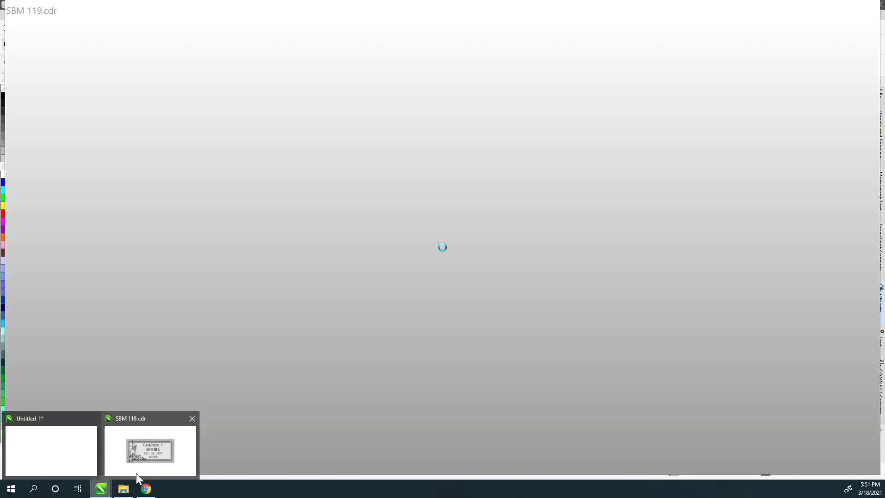
{"action": "left_click", "coordinate": [146, 489]}
{"action": "left_click", "coordinate": [541, 147]}
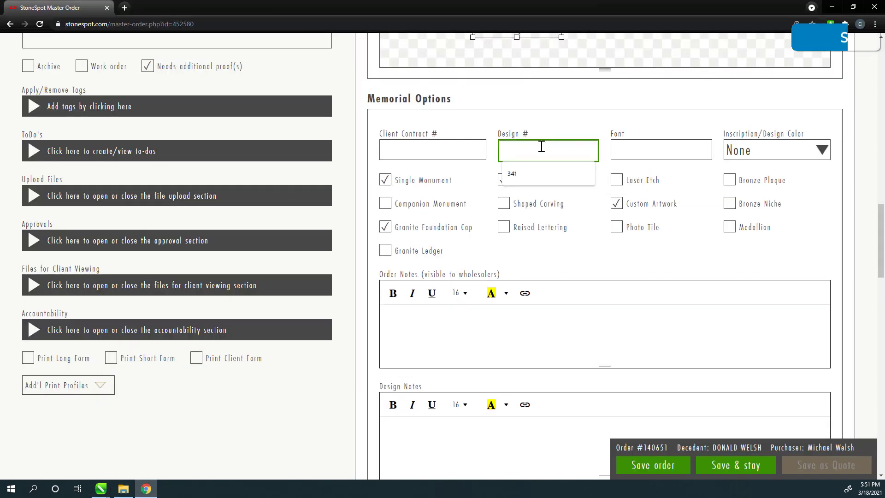
{"action": "type", "text": "SBM 119"}
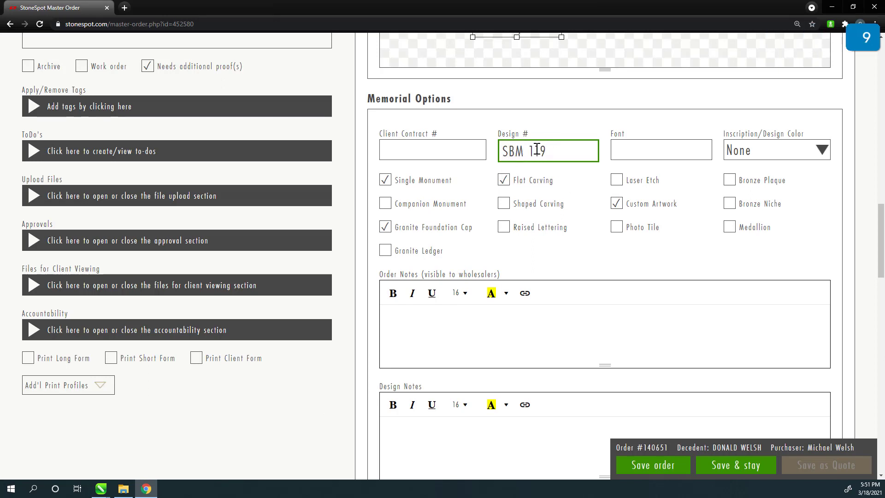
{"action": "left_click", "coordinate": [659, 466]}
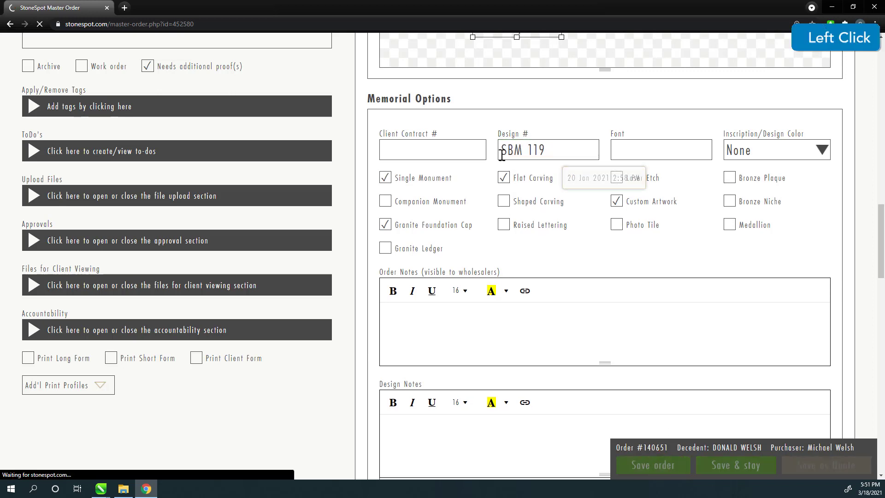
Log in to StoneSpot Connect in CorelDRAW and select the order using SBM 119.
{"action": "left_click", "coordinate": [105, 488]}
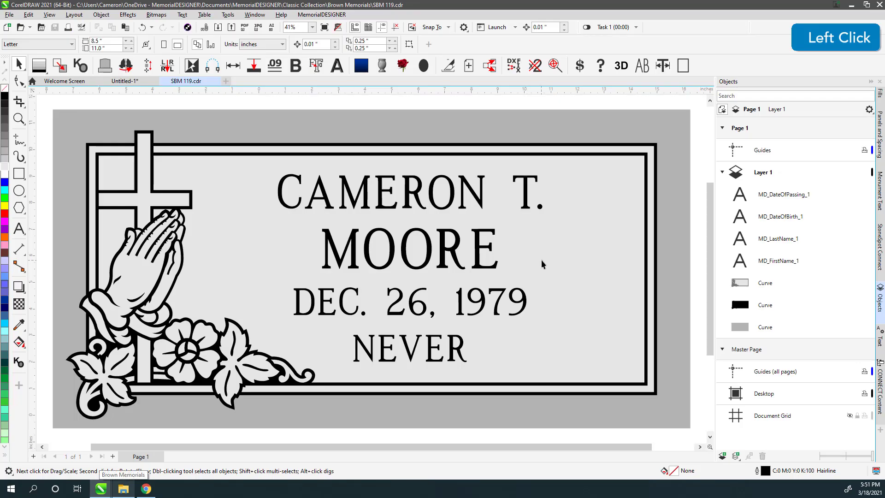
{"action": "left_click", "coordinate": [880, 246]}
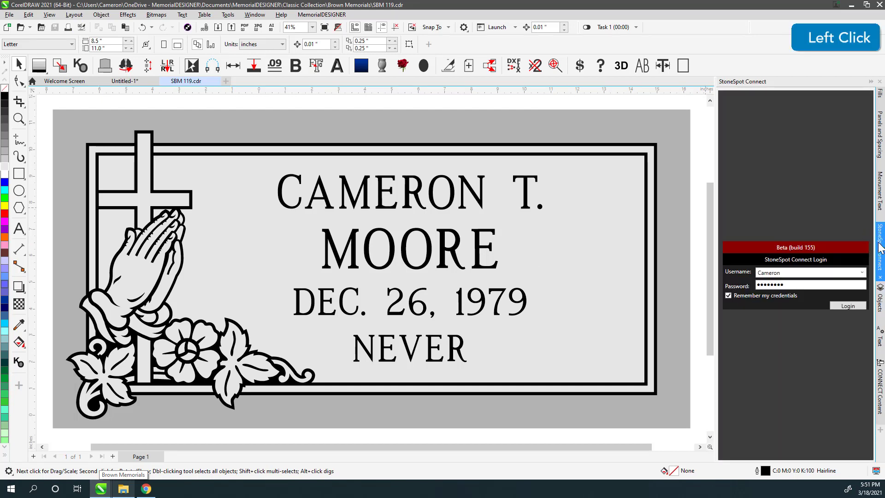
{"action": "left_click", "coordinate": [840, 305]}
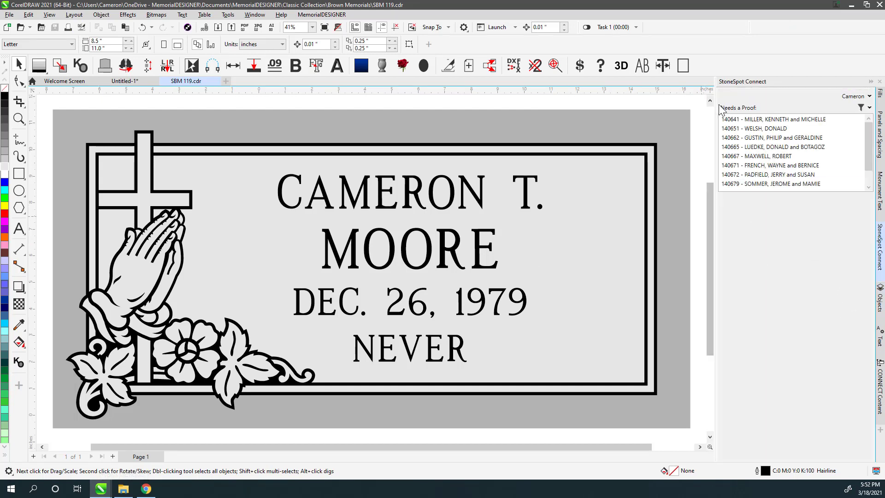
{"action": "left_click", "coordinate": [738, 130]}
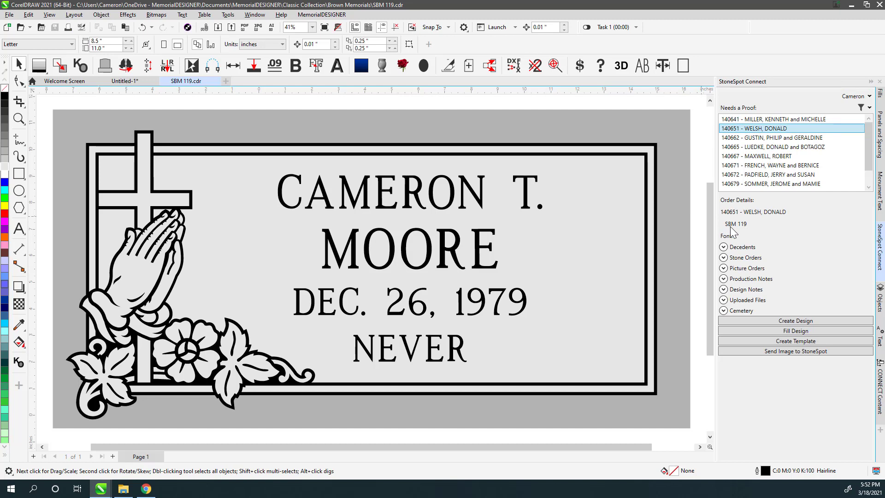
Close the SBM 119 template, create the design from the order, and expand Decedents.
{"action": "left_click", "coordinate": [217, 81]}
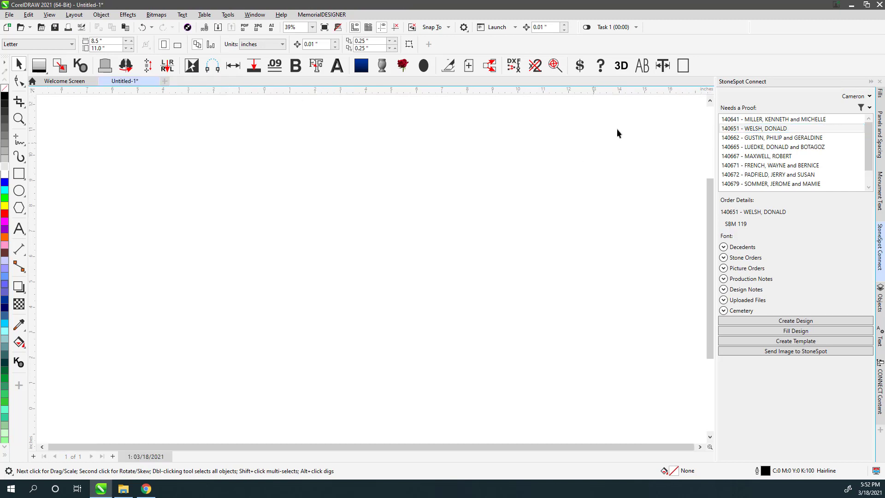
{"action": "left_click", "coordinate": [793, 324]}
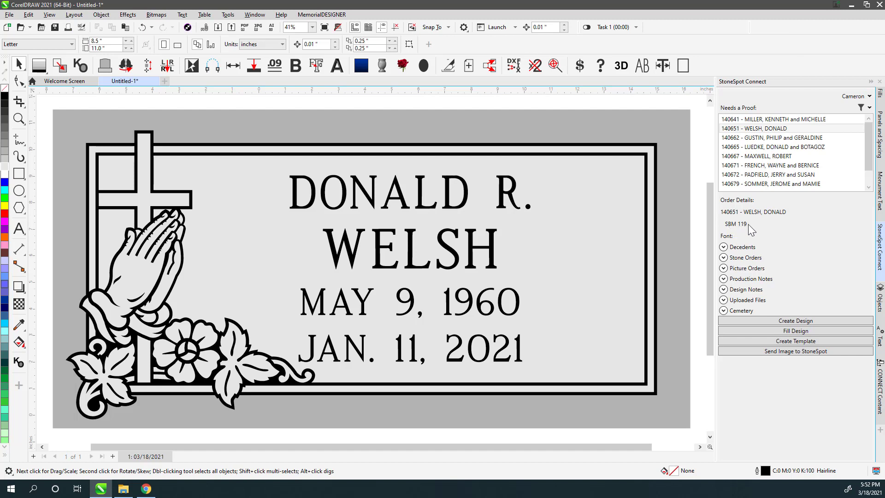
{"action": "left_click", "coordinate": [723, 247]}
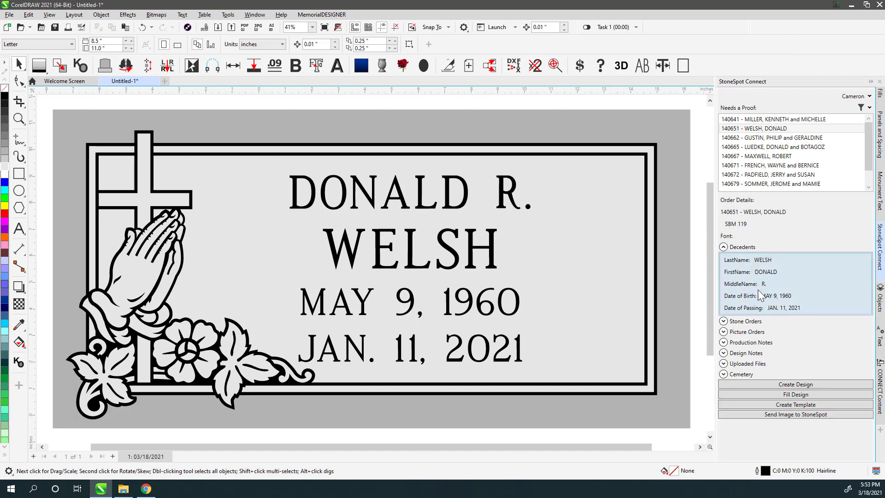